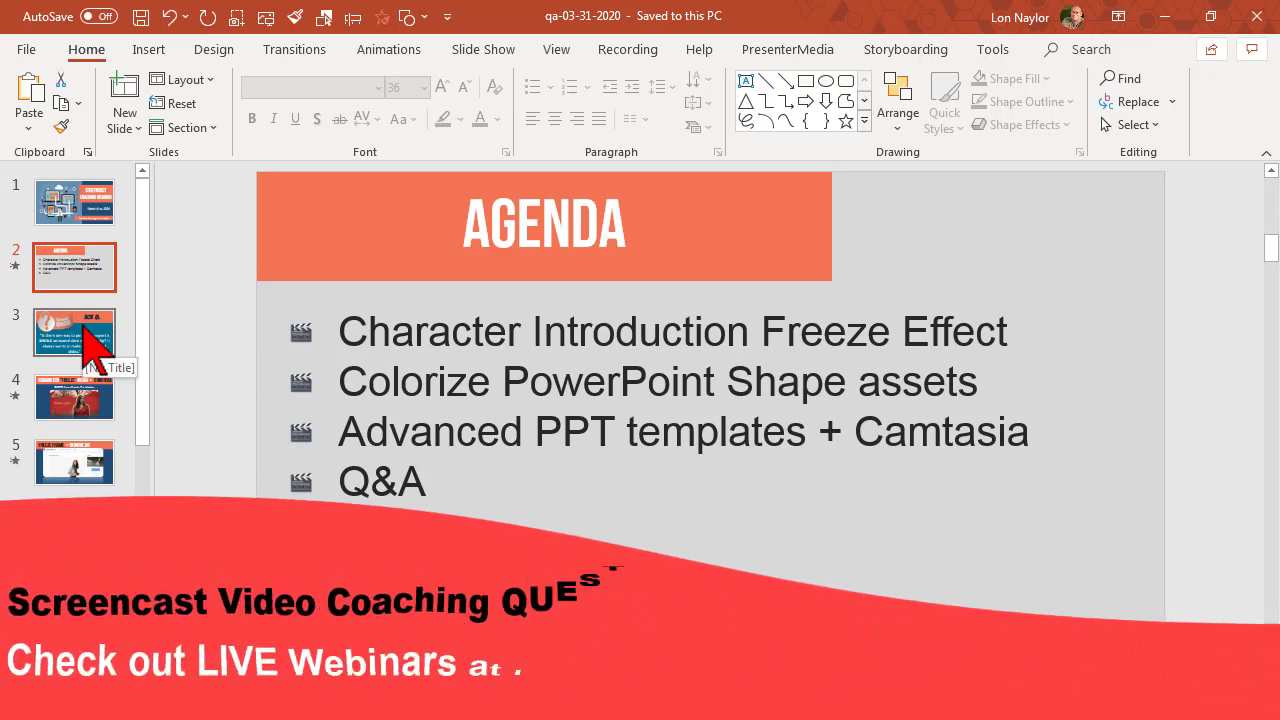
Show slide 3 of the Q&A deck, the slide with the viewer's question
left_click(84, 327)
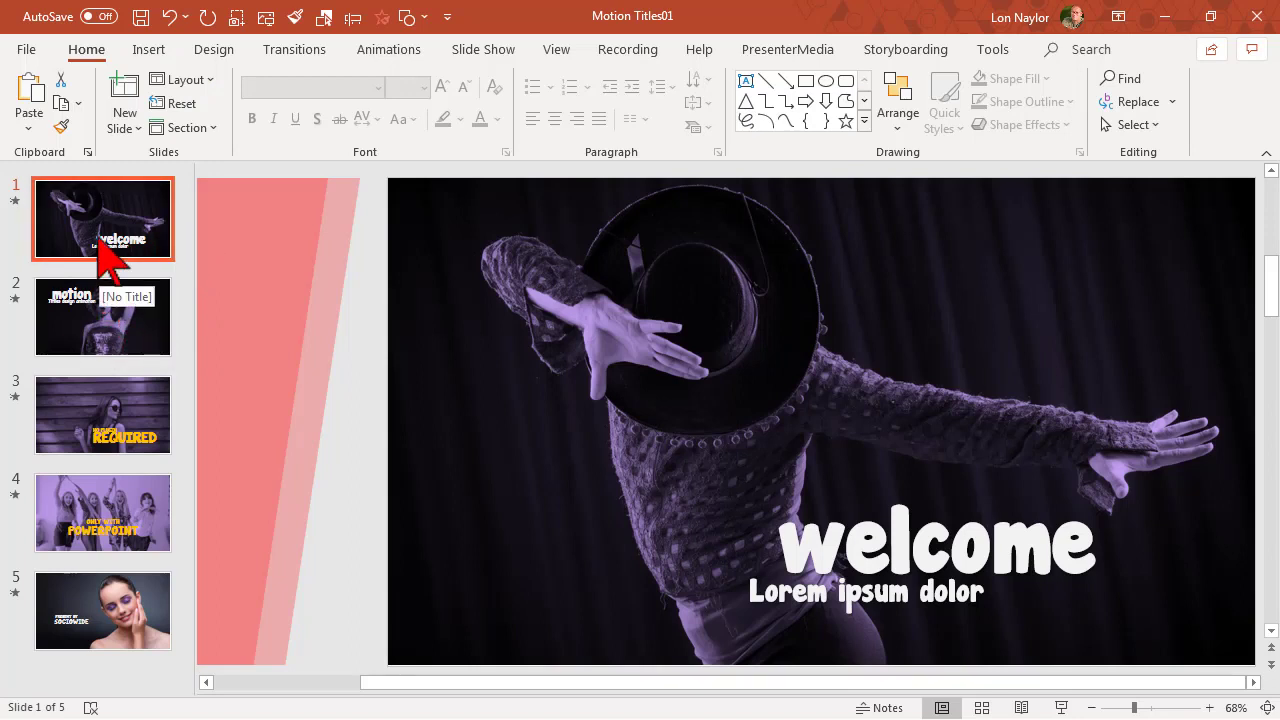
left_click(15, 200)
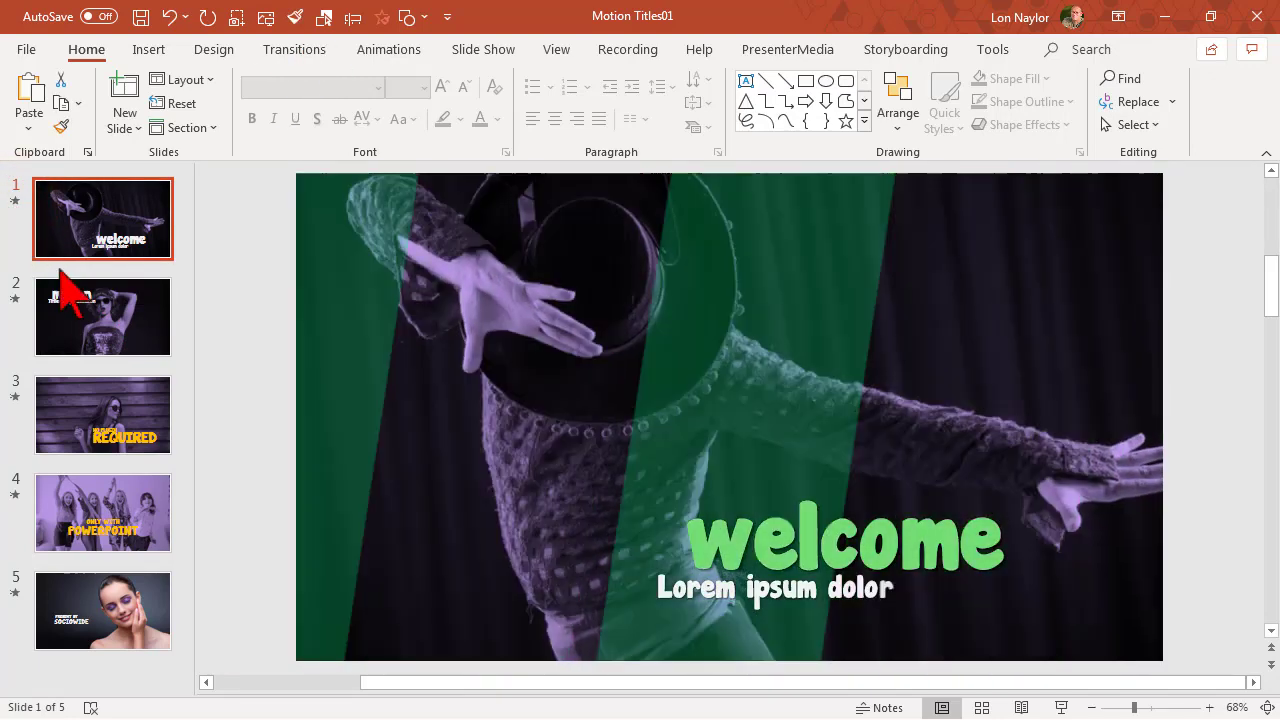
left_click(85, 325)
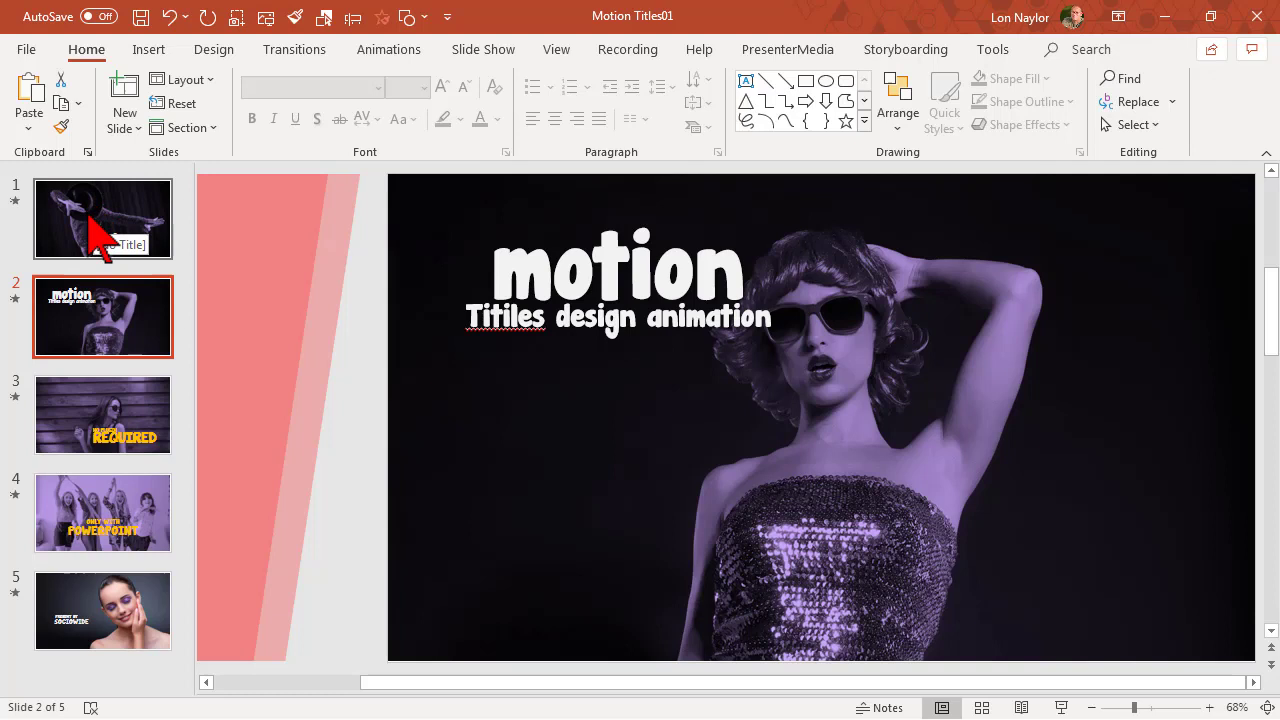
left_click(97, 228)
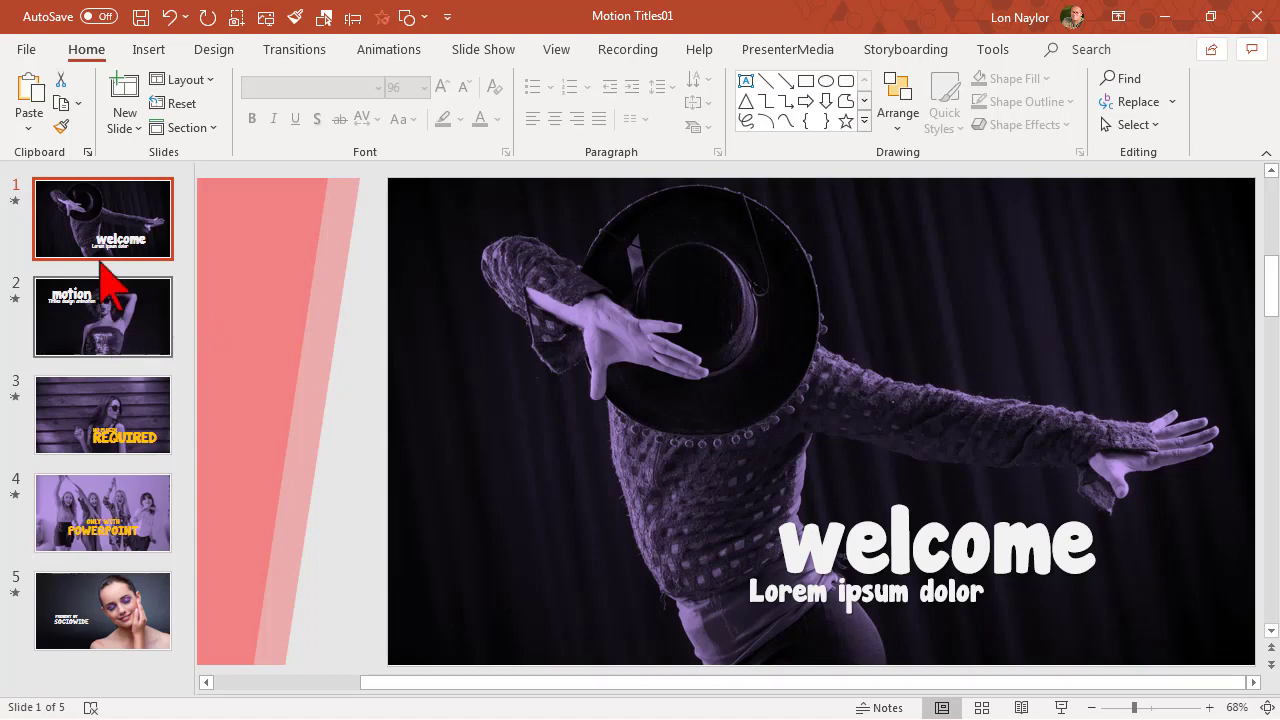
left_click(98, 315)
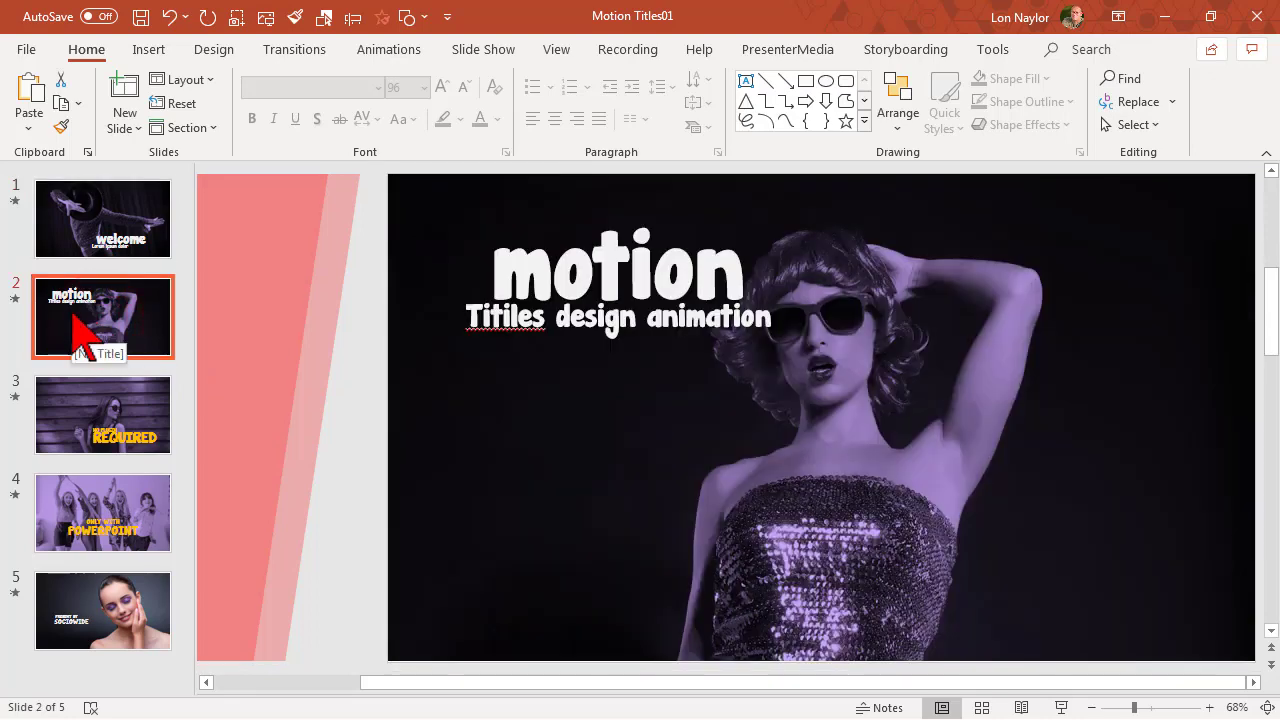
left_click(97, 238)
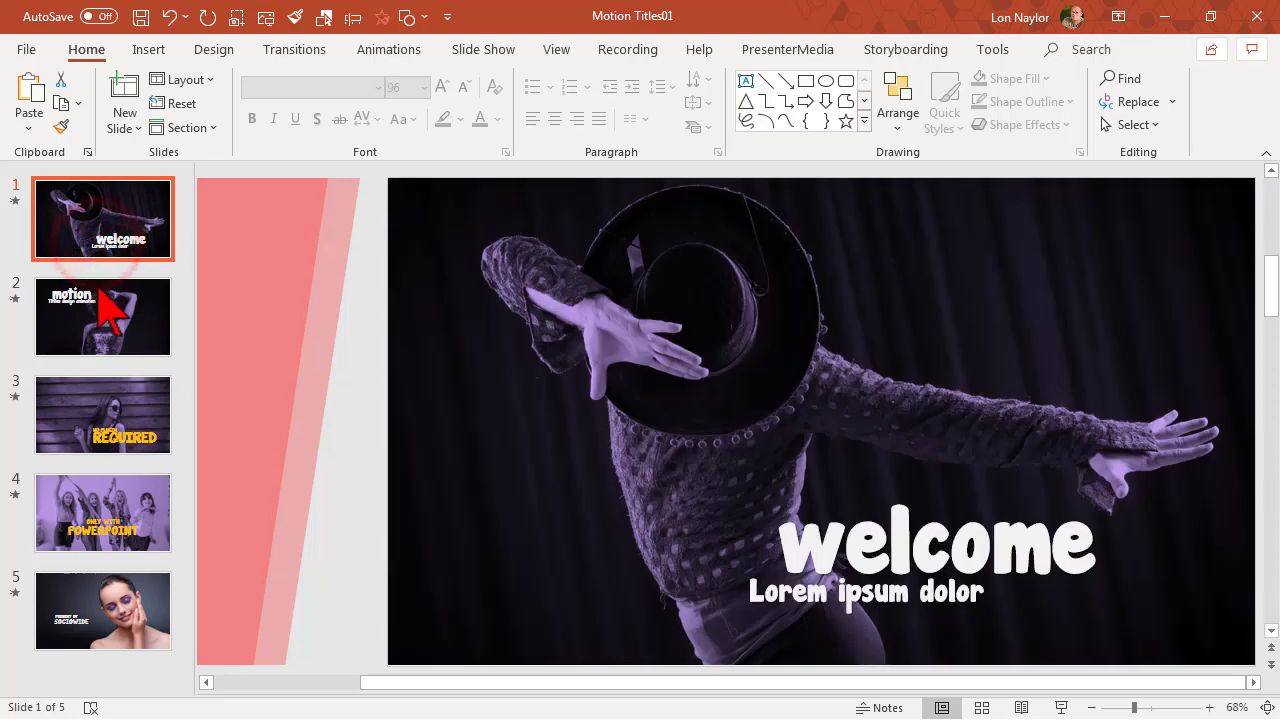
left_click(98, 292)
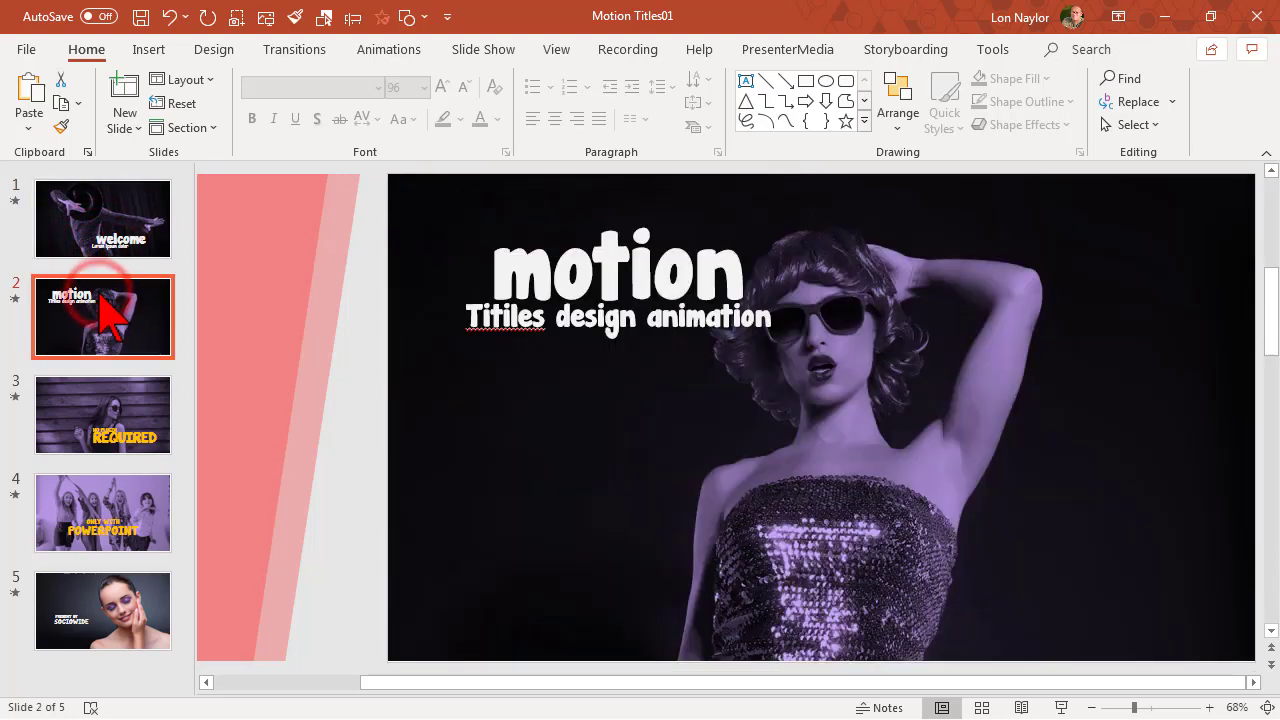
left_click(106, 232)
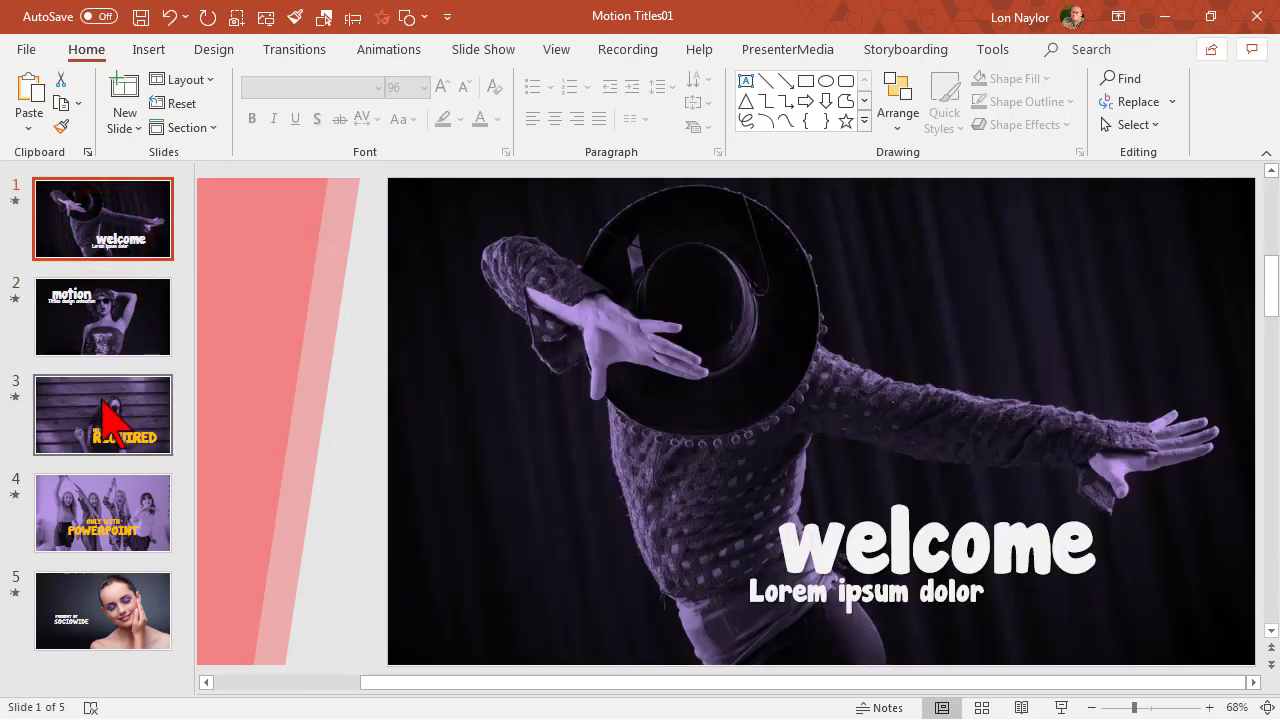
Select all five slides in the thumbnail pane and hide them
key("ctrl")
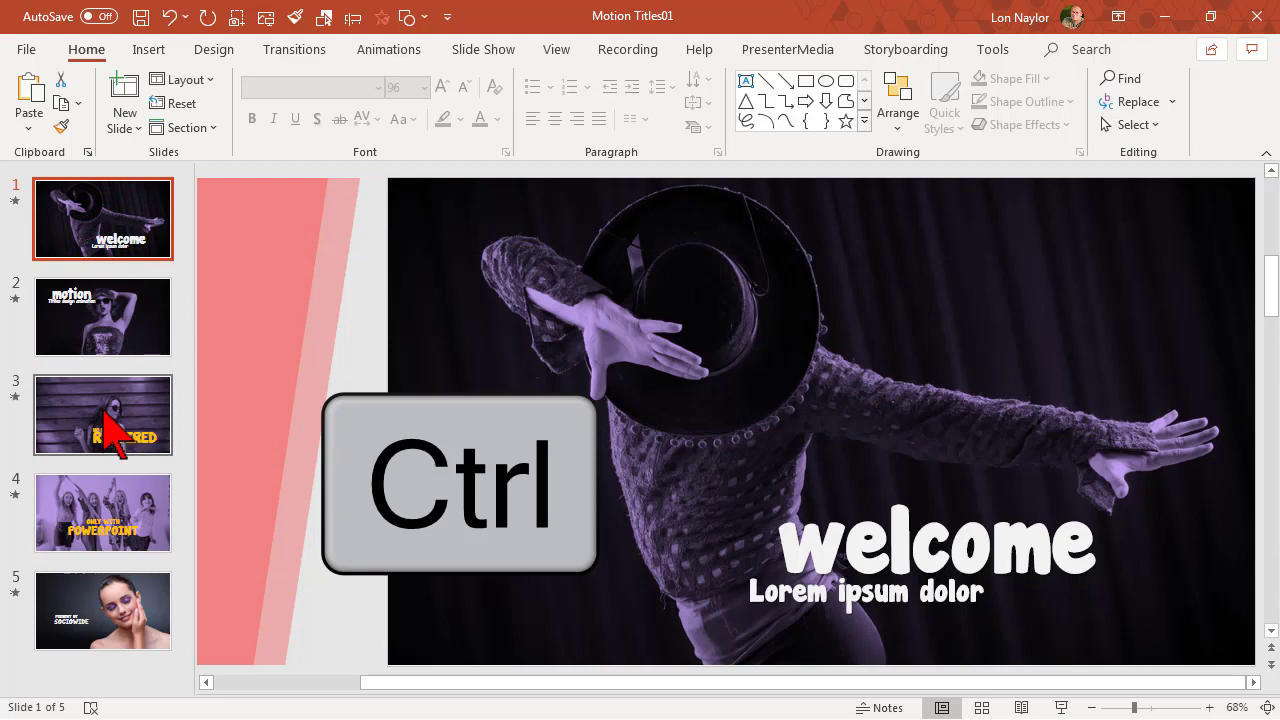
left_click(104, 412, "ctrl")
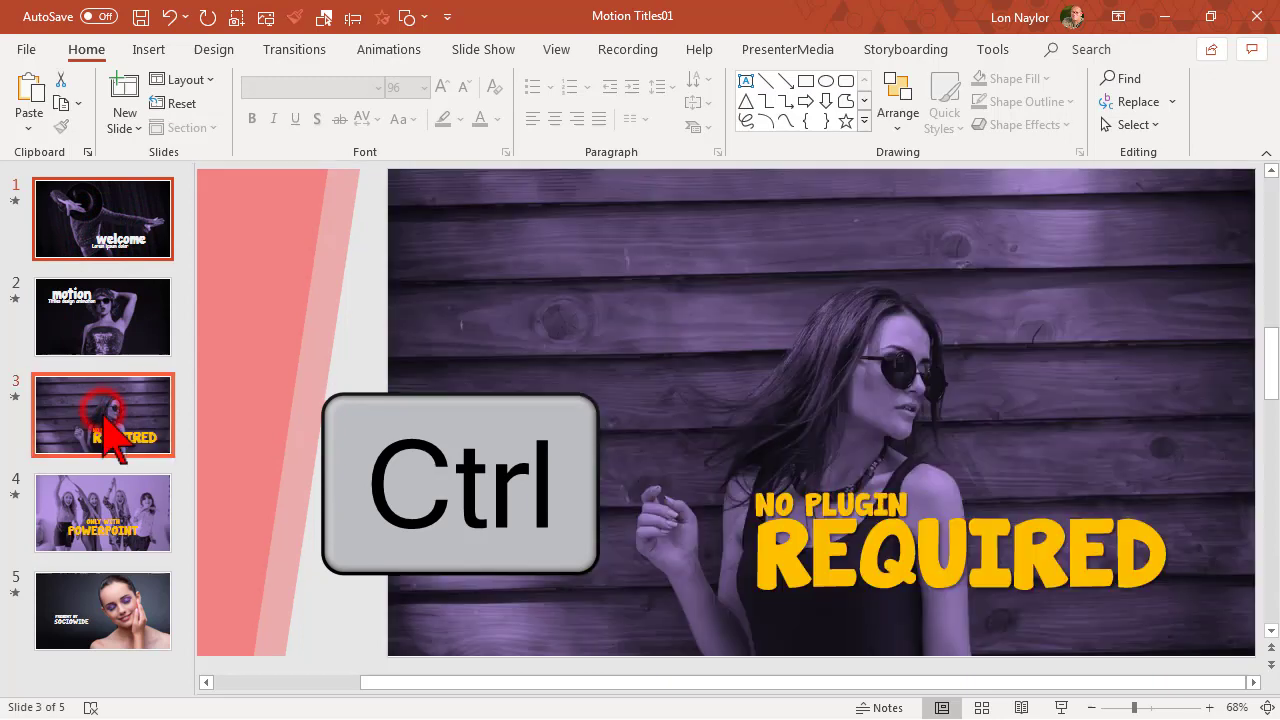
left_click(100, 497, "ctrl")
left_click(117, 600, "ctrl")
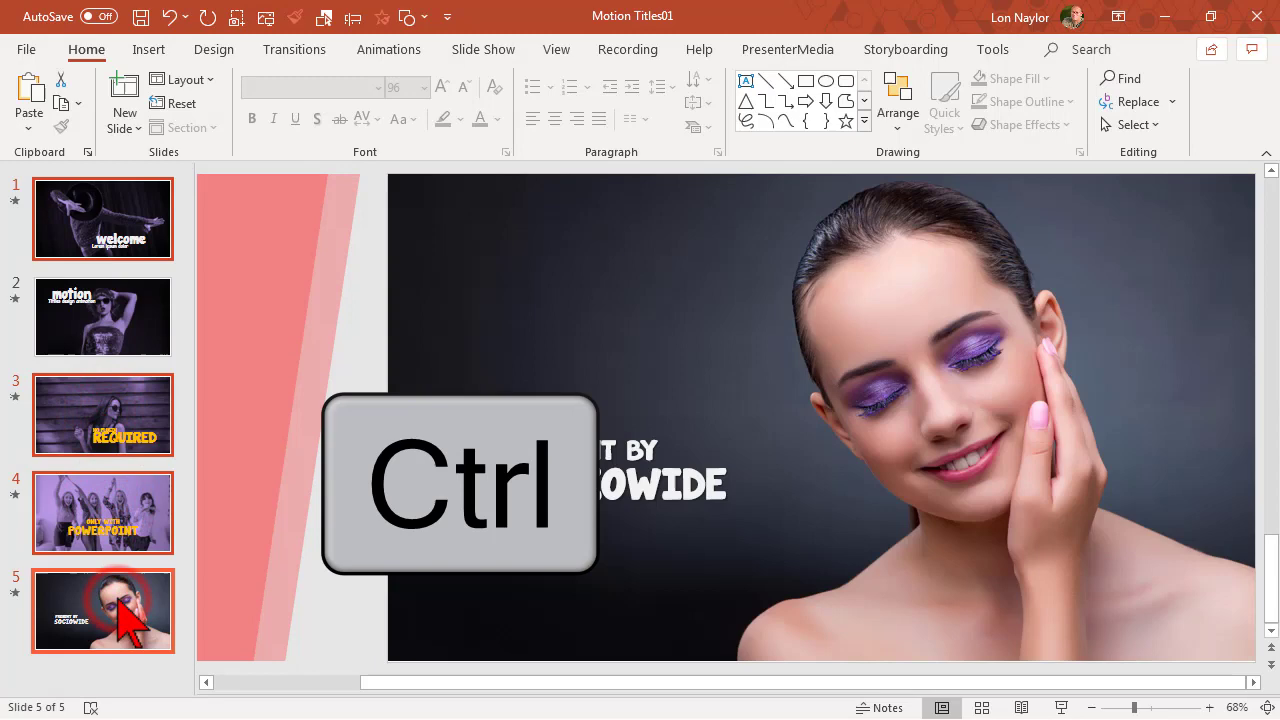
left_click(95, 250)
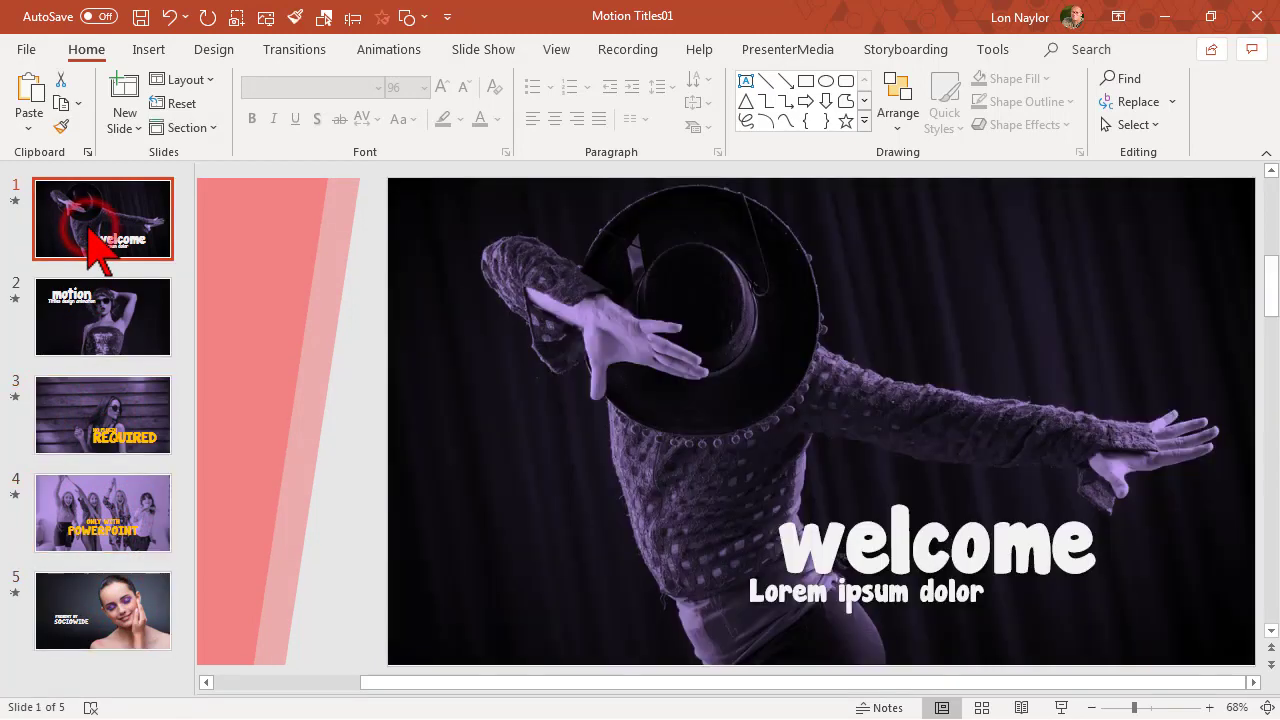
key("ctrl+a")
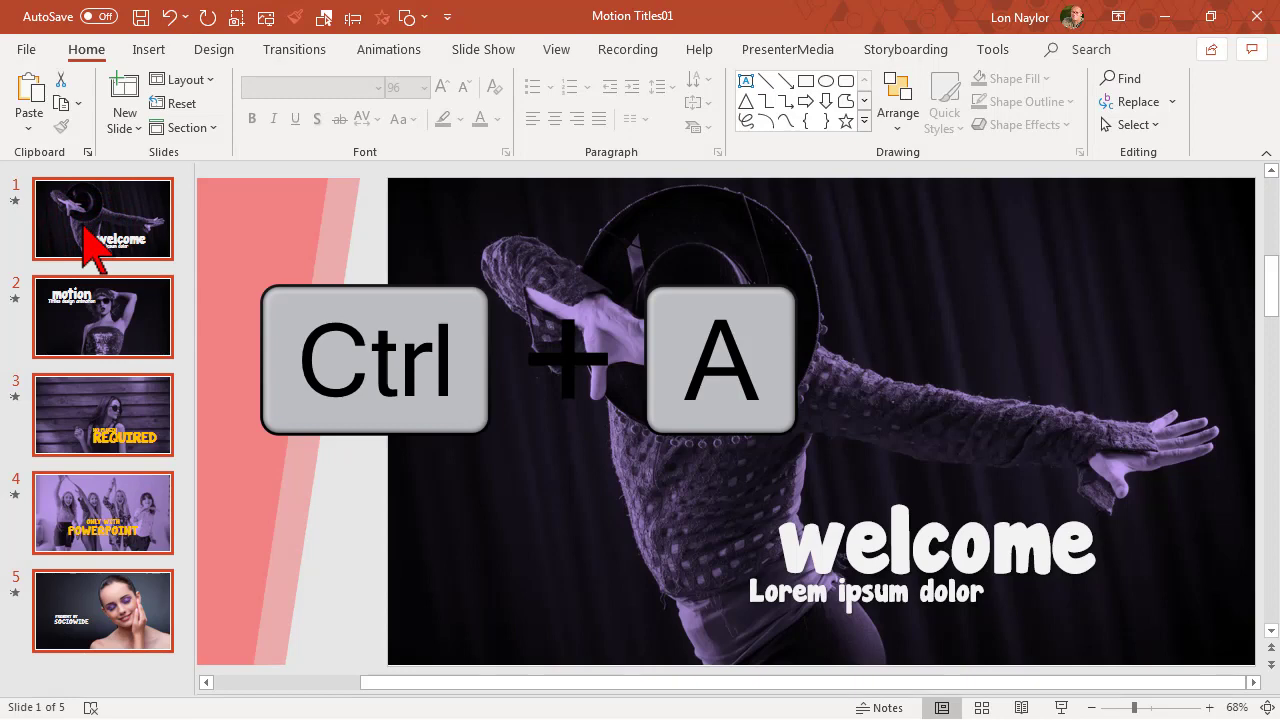
right_click(87, 272)
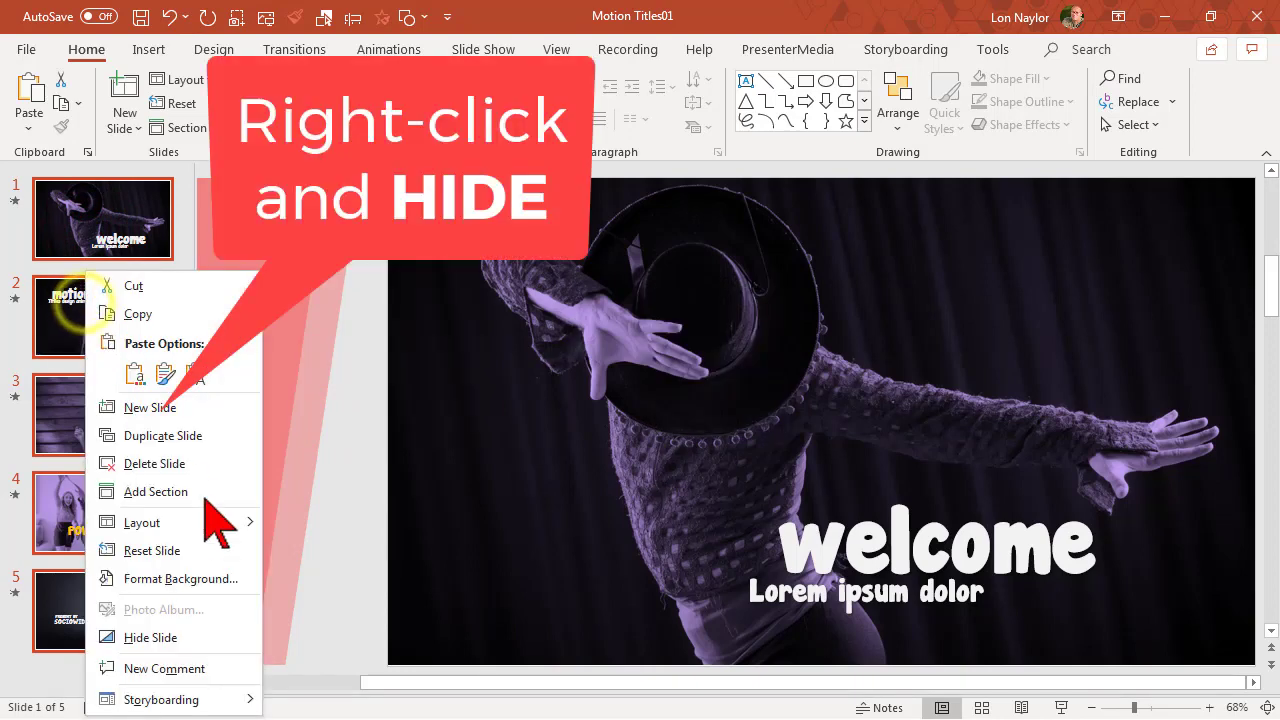
left_click(209, 634)
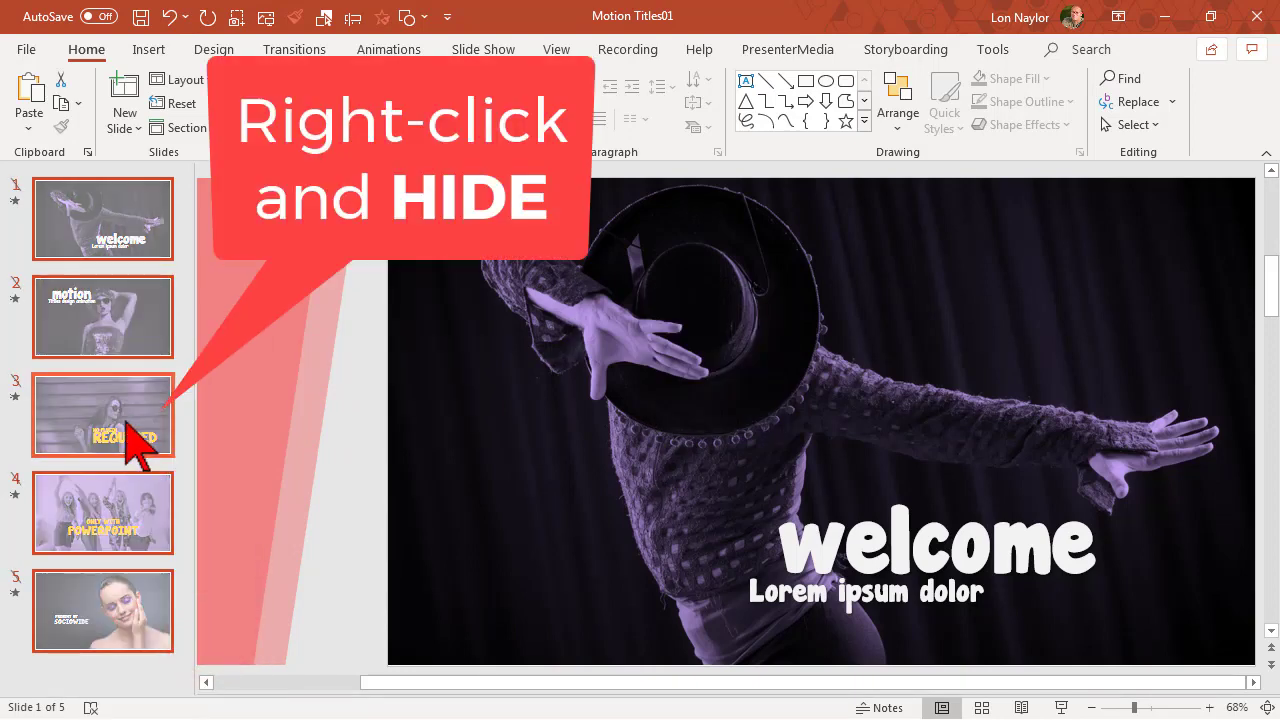
Unhide slide 2, the motion slide, so it alone stays visible
right_click(125, 343)
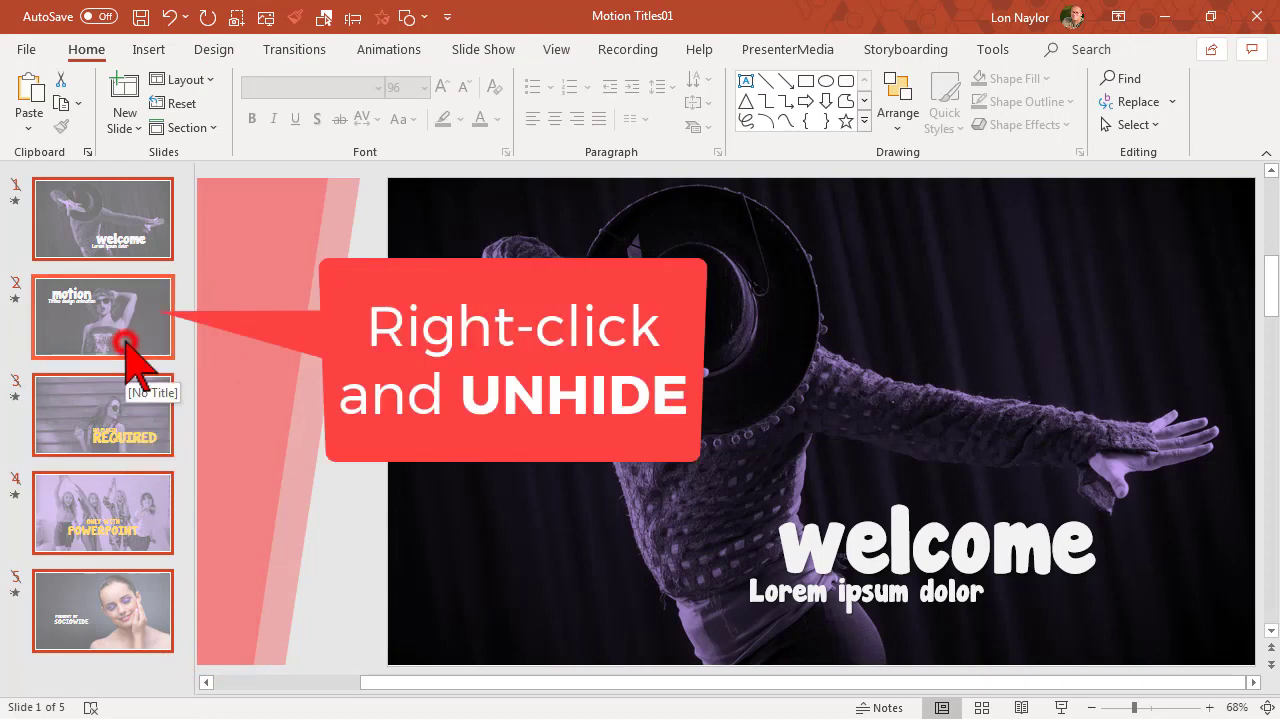
right_click(122, 347)
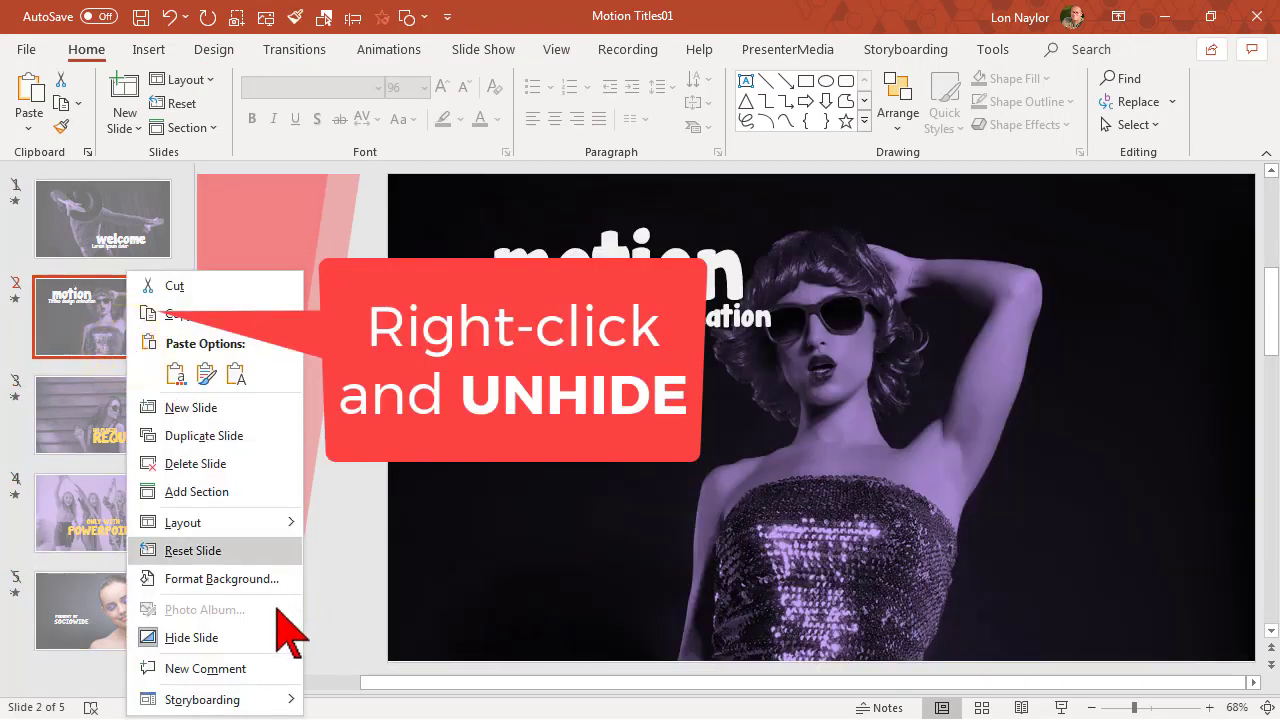
left_click(268, 634)
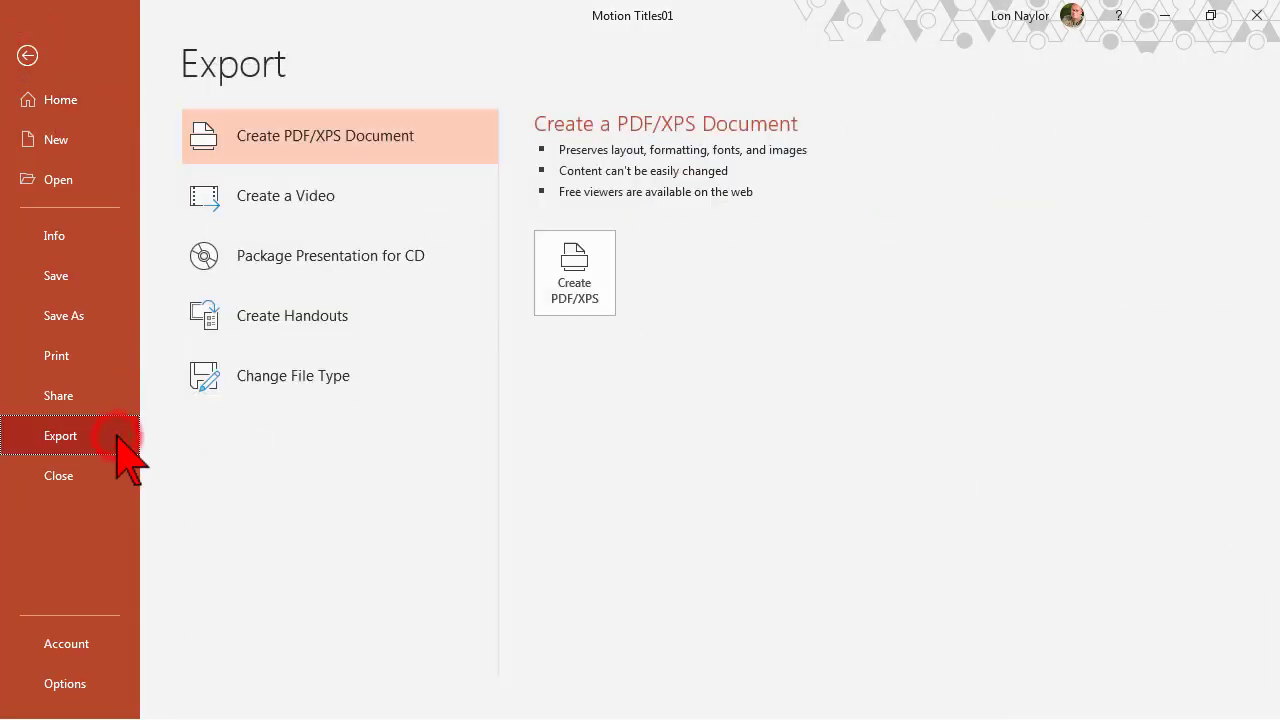
left_click(366, 196)
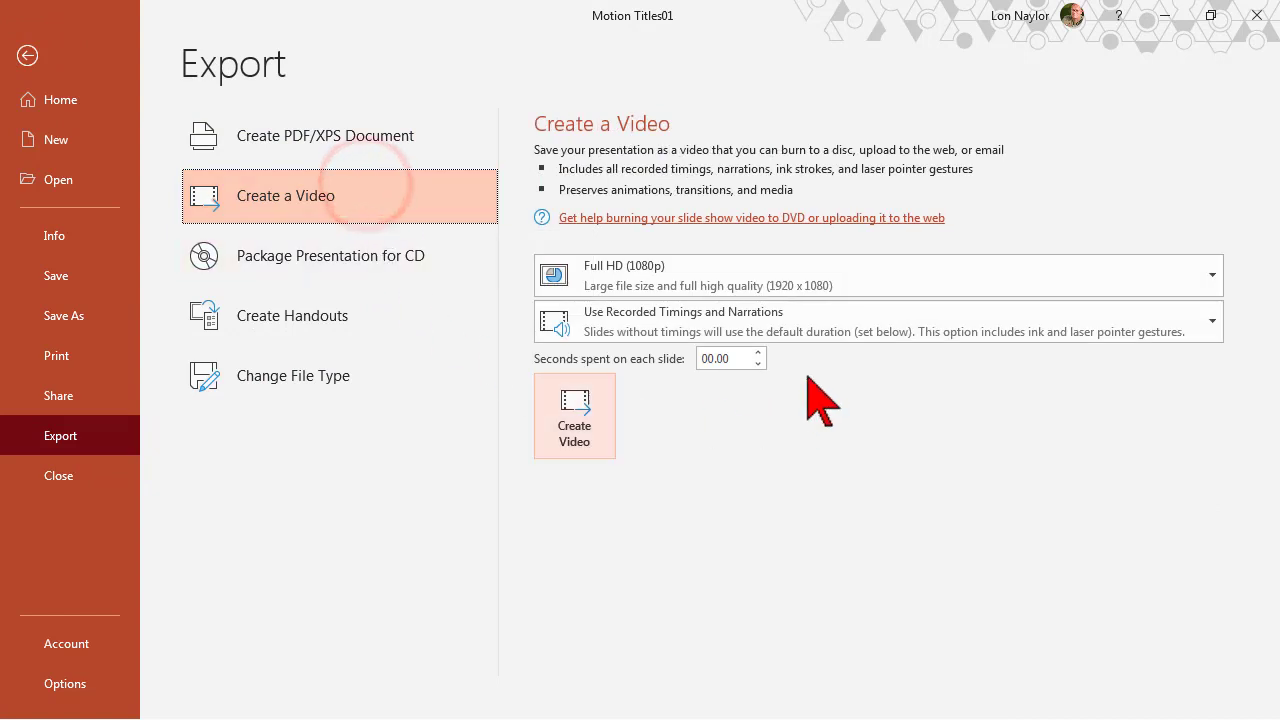
left_click(27, 55)
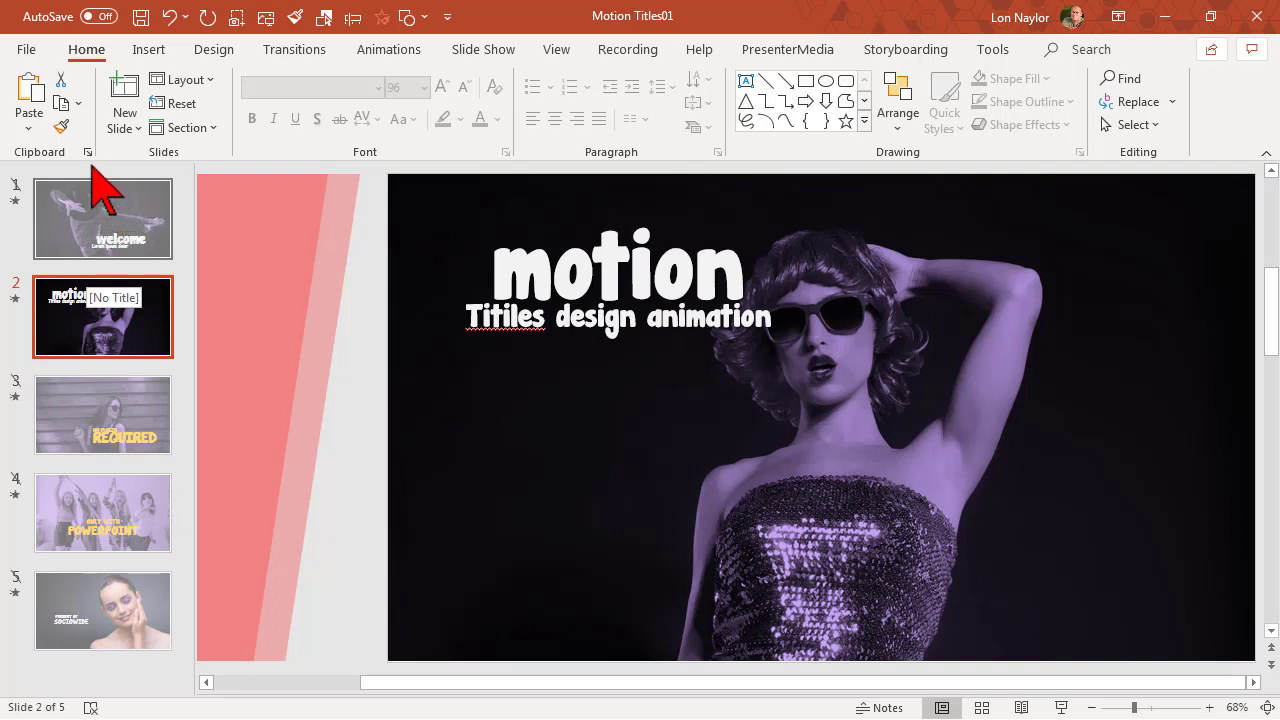
Copy slide 2 'motion' and start a Blank Presentation from File > New
left_click(103, 232)
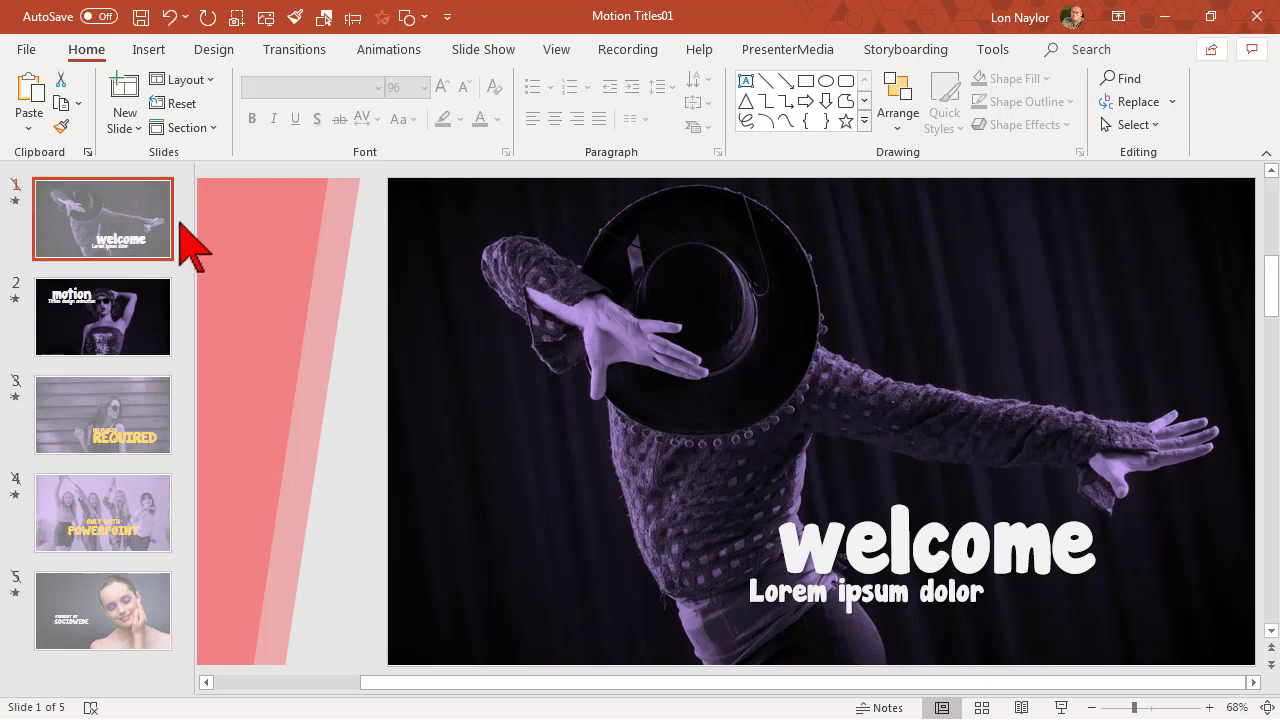
left_click(143, 324)
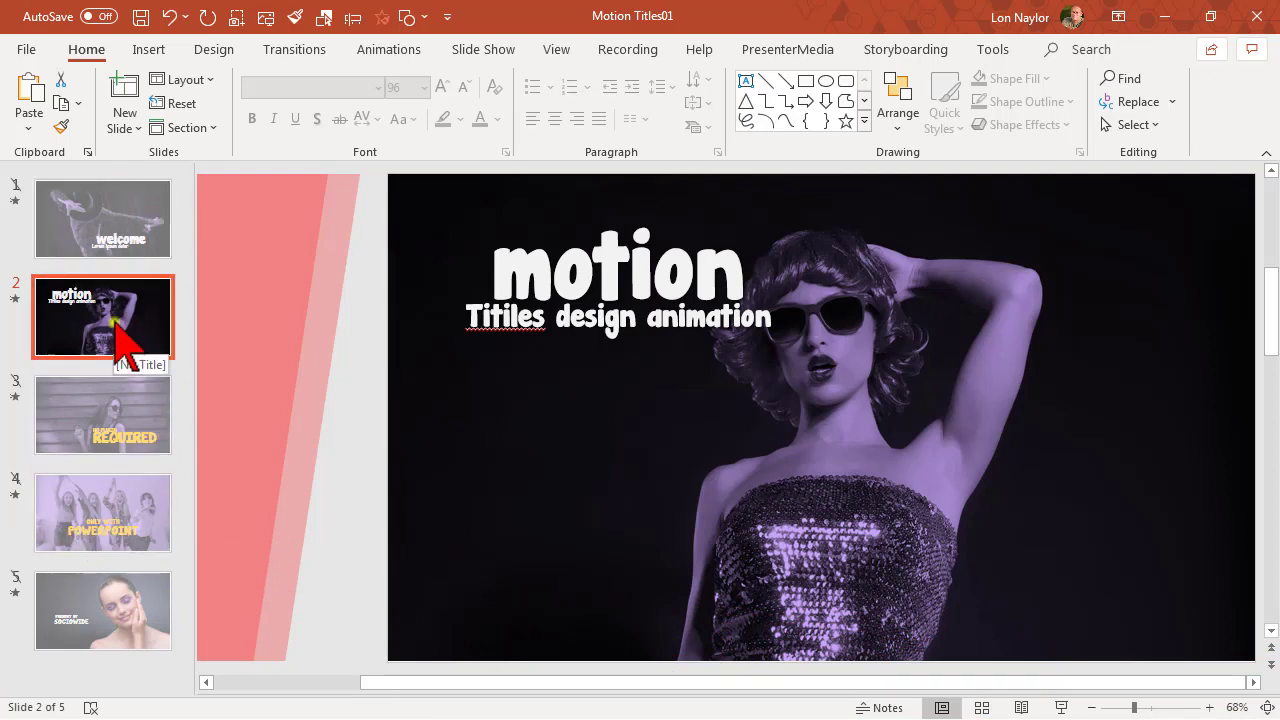
right_click(118, 340)
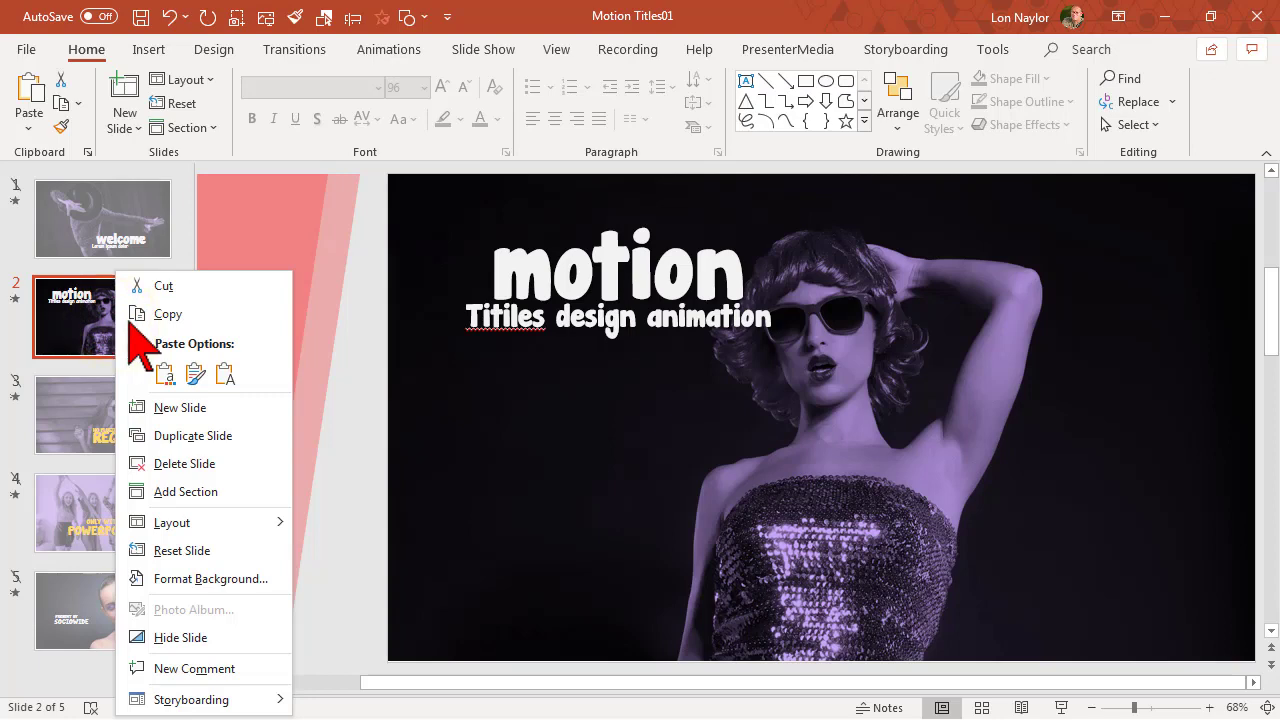
left_click(160, 314)
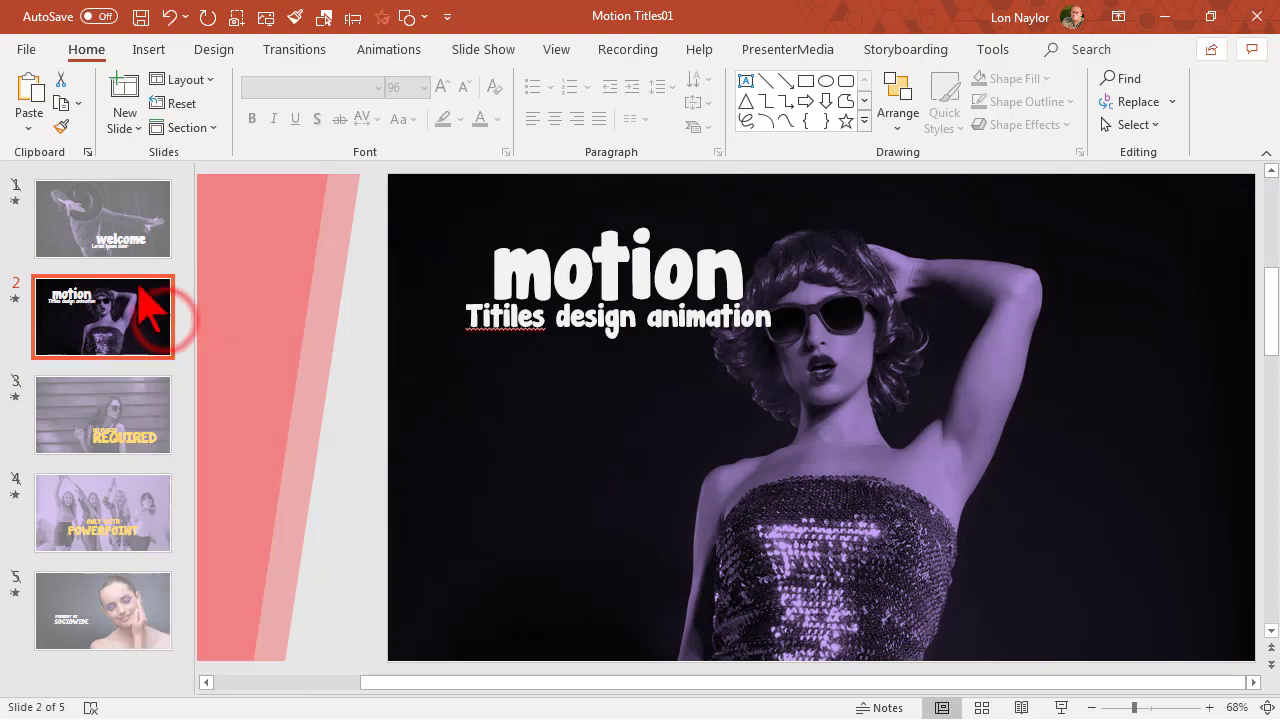
left_click(26, 50)
left_click(56, 141)
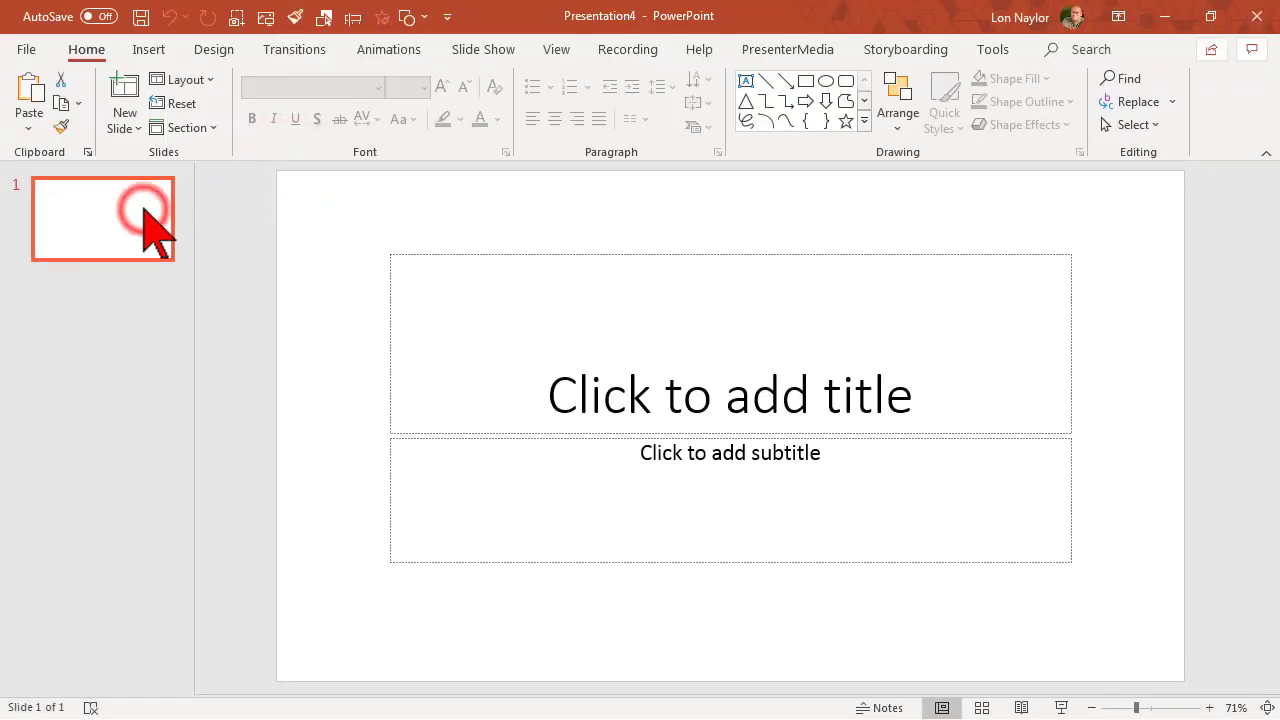
Delete the default title slide and paste the motion slide with Keep Source Formatting
key("Delete")
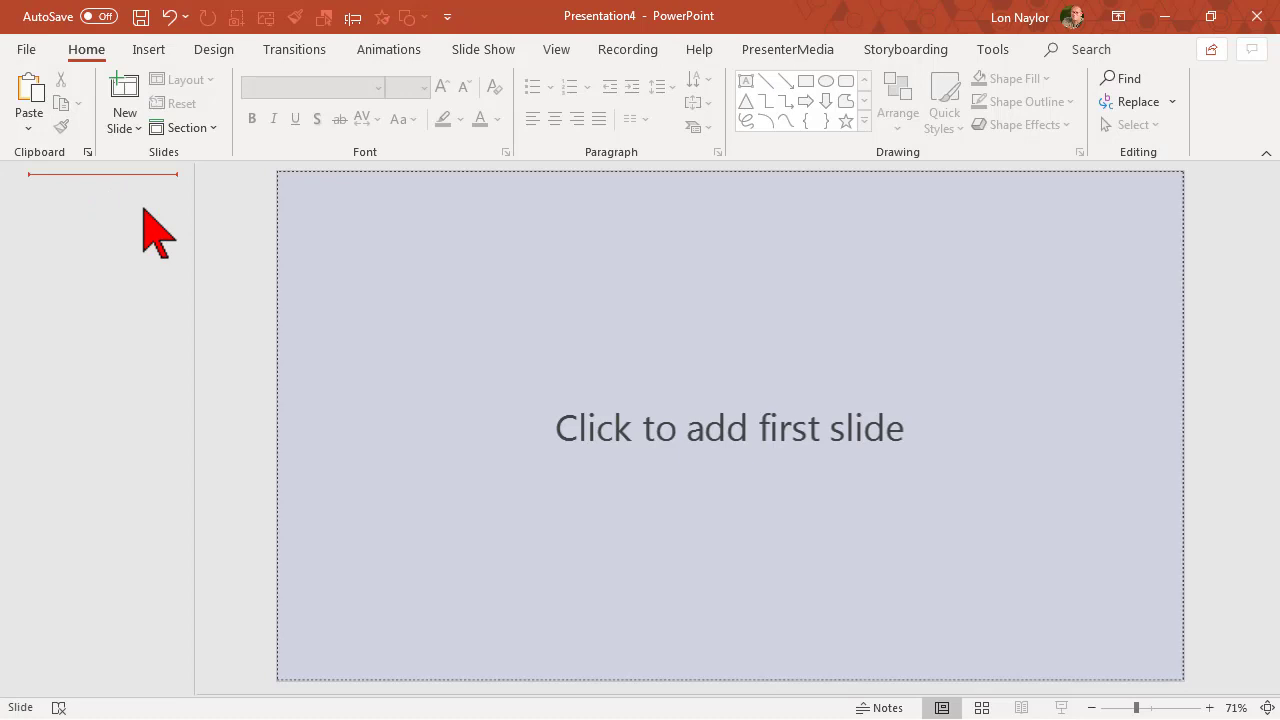
right_click(142, 200)
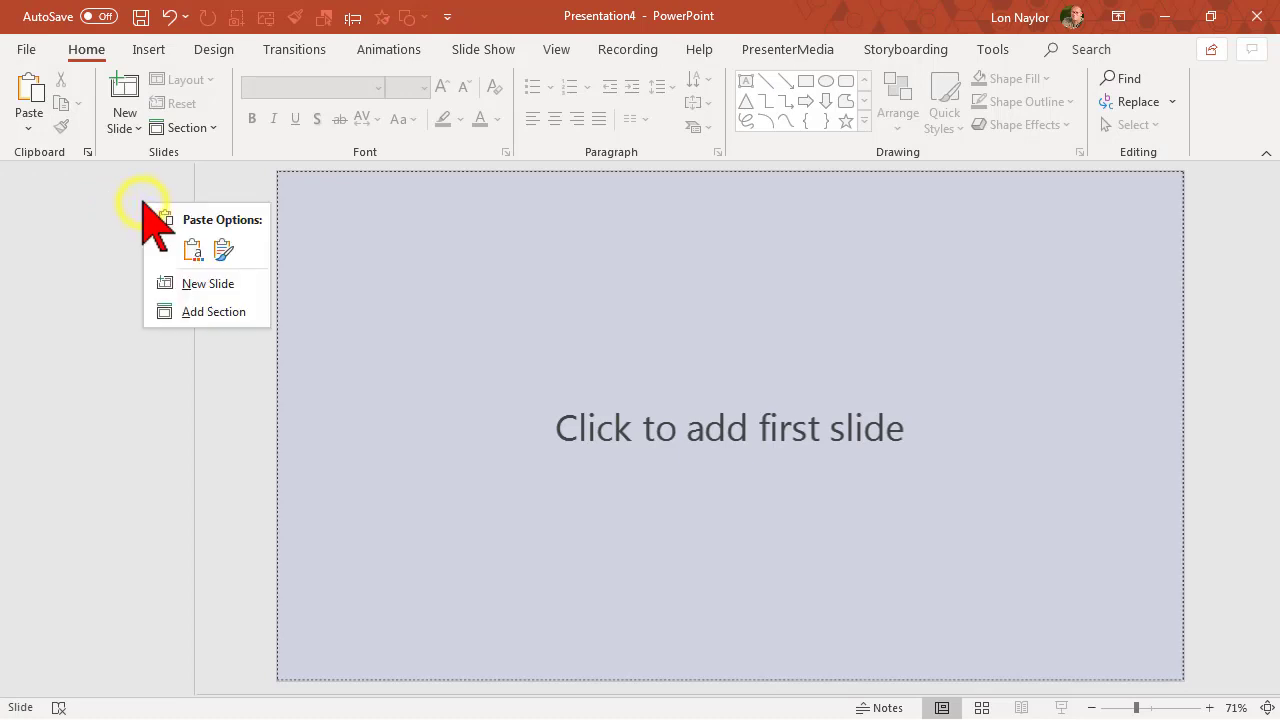
left_click(222, 252)
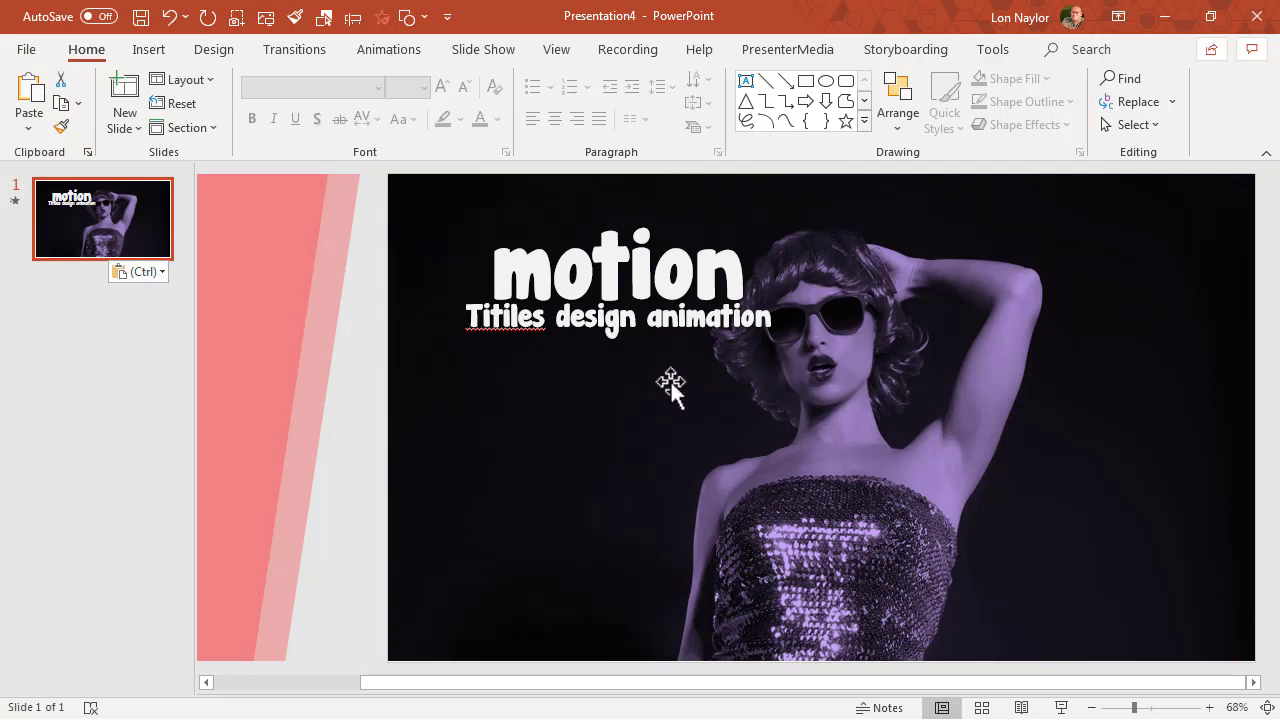
left_click(130, 318)
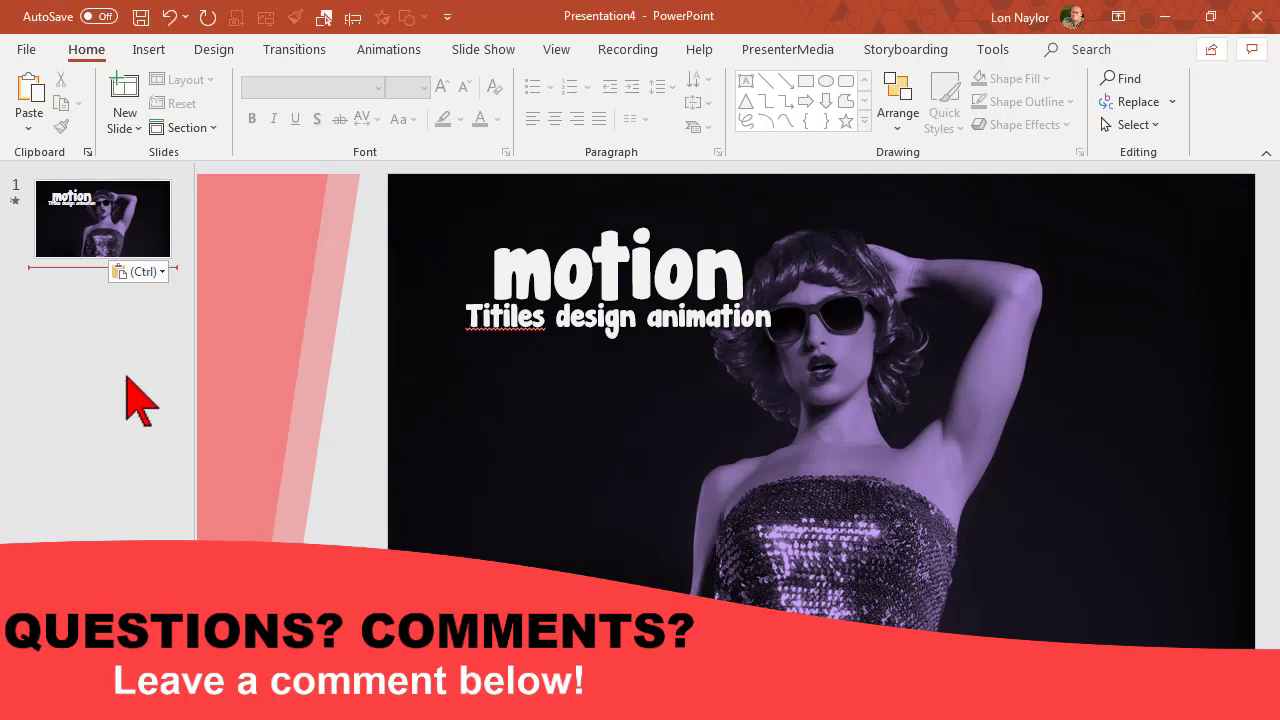
Close Presentation4 and choose Don't Save
left_click(1257, 16)
left_click(721, 507)
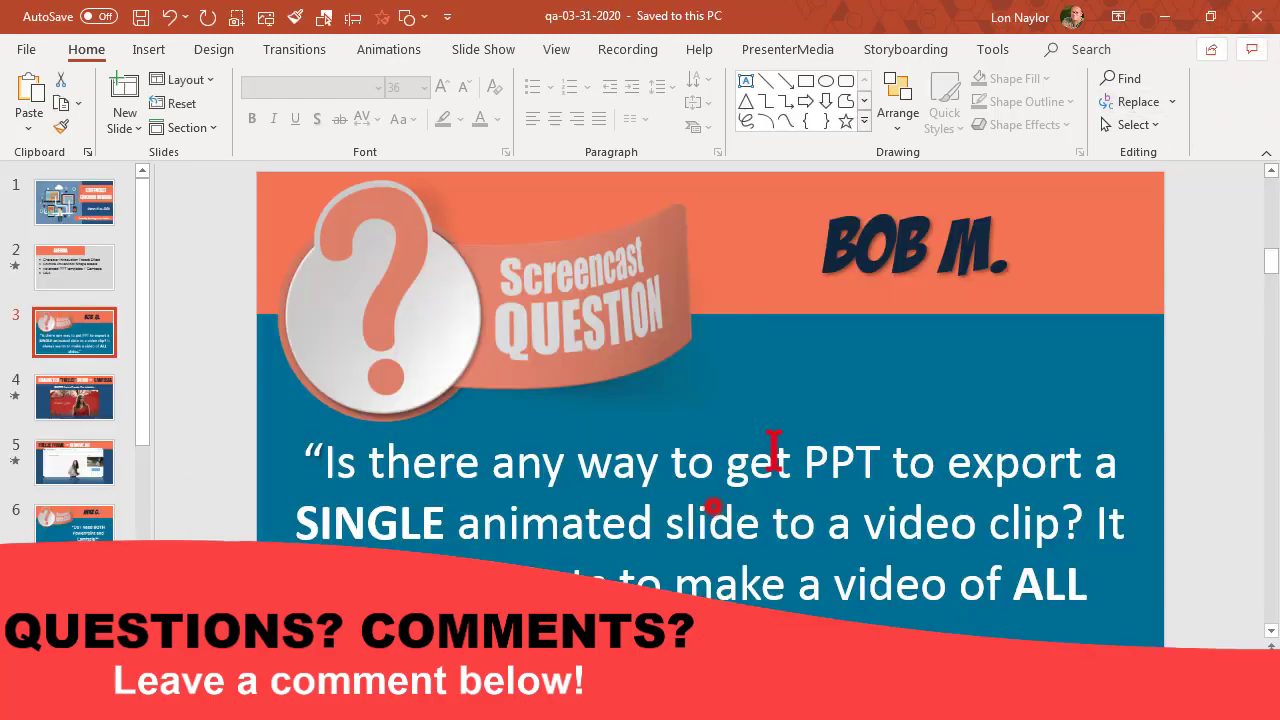